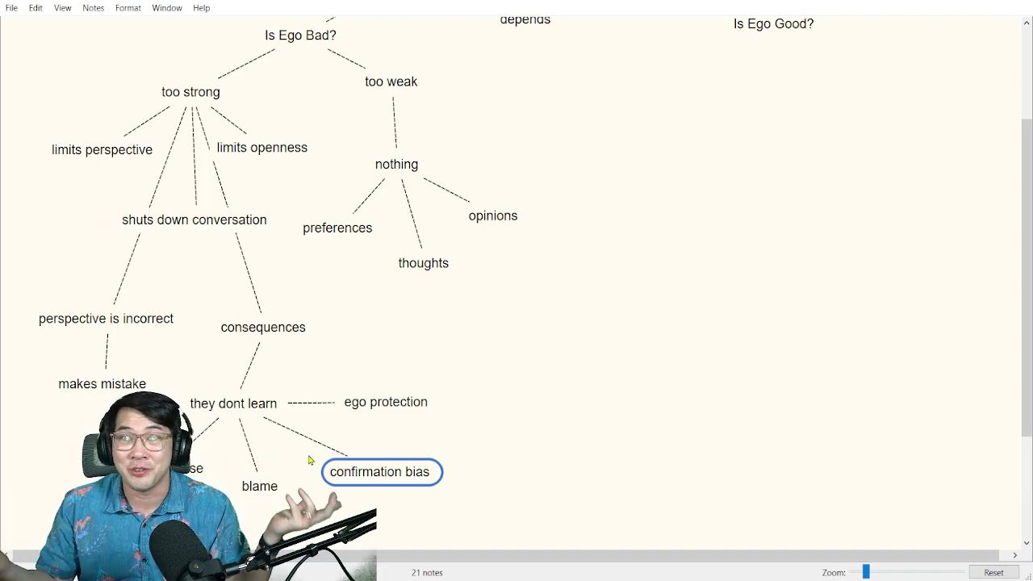
scroll(620, 122, "up", 1)
scroll(620, 122, "up", 1)
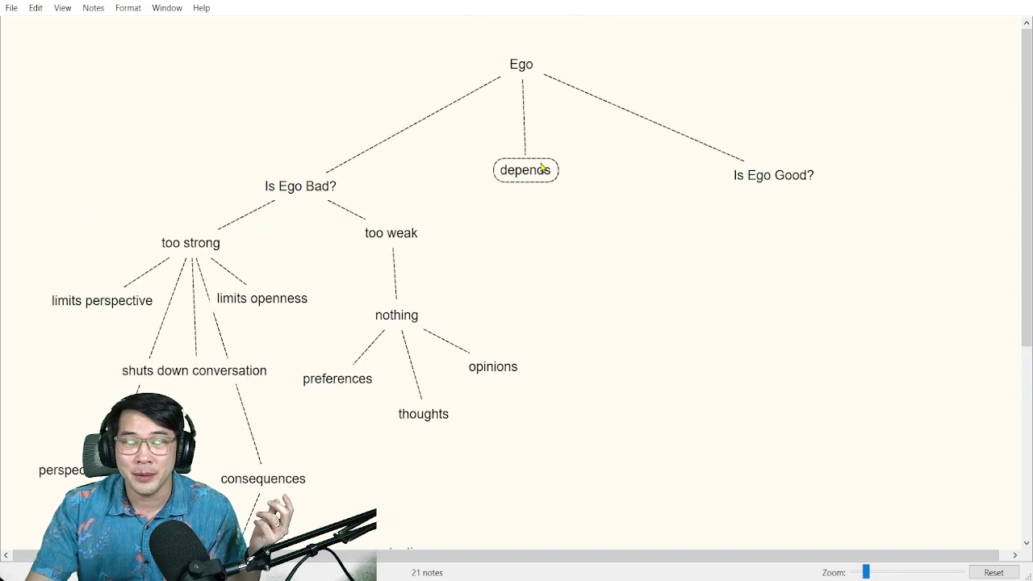